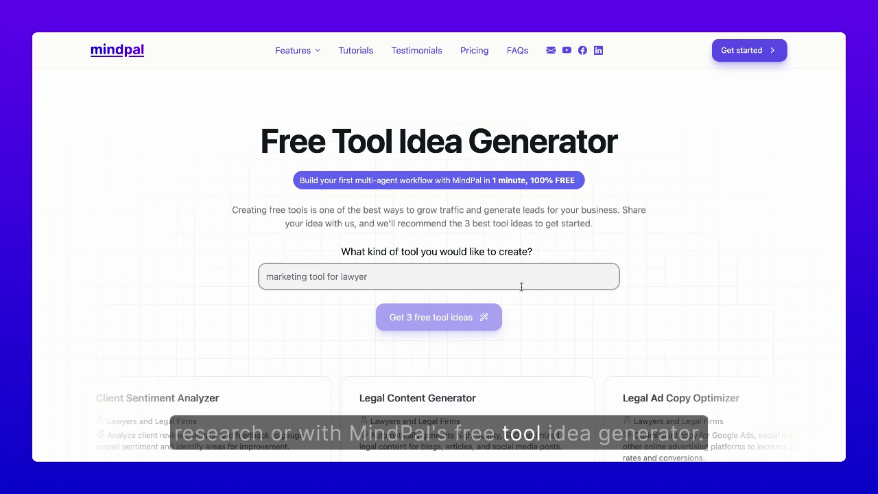
- Generate free tool ideas for "ai automation exploration tools for business owners interested in learning about generative ai terms and use cases of ai for work"
{"action": "type", "text": "ai automati"}
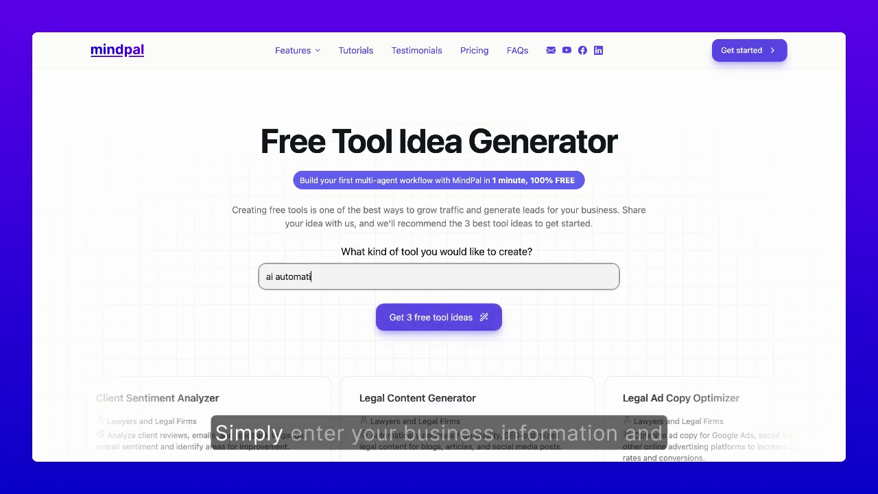
{"action": "type", "text": "on exploration t"}
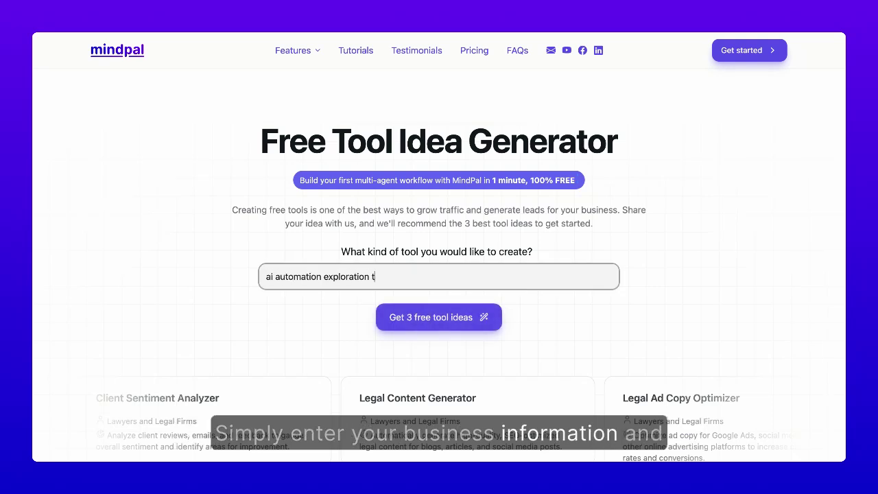
{"action": "type", "text": "ools for business owners interested in learning about generative ai terms and use cases of ai for work"}
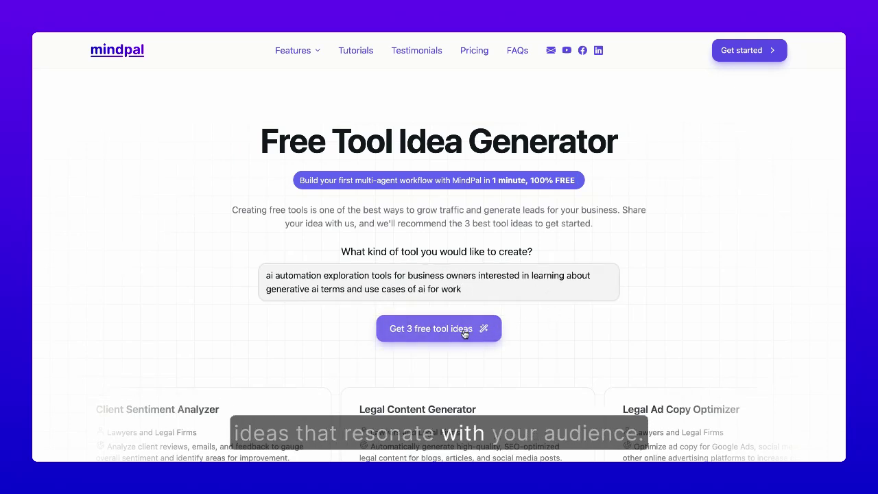
{"action": "left_click", "coordinate": [464, 332]}
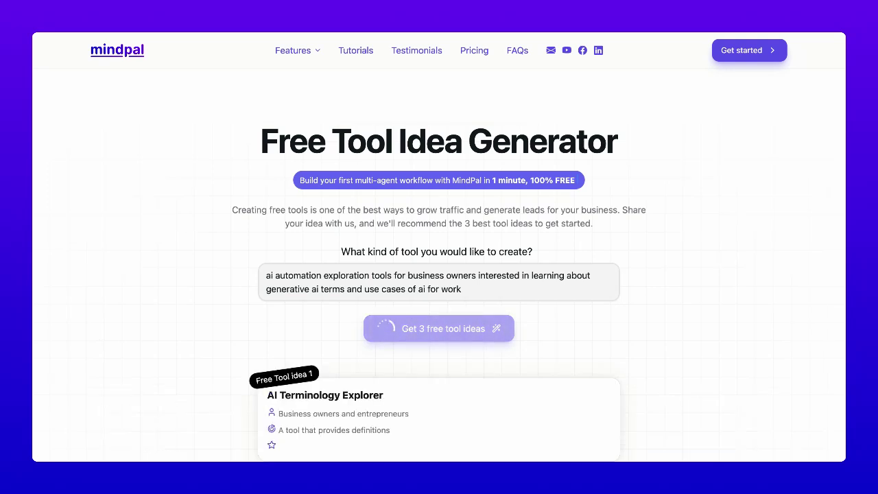
{"action": "scroll", "coordinate": [439, 275], "scroll_direction": "down", "scroll_amount": 3}
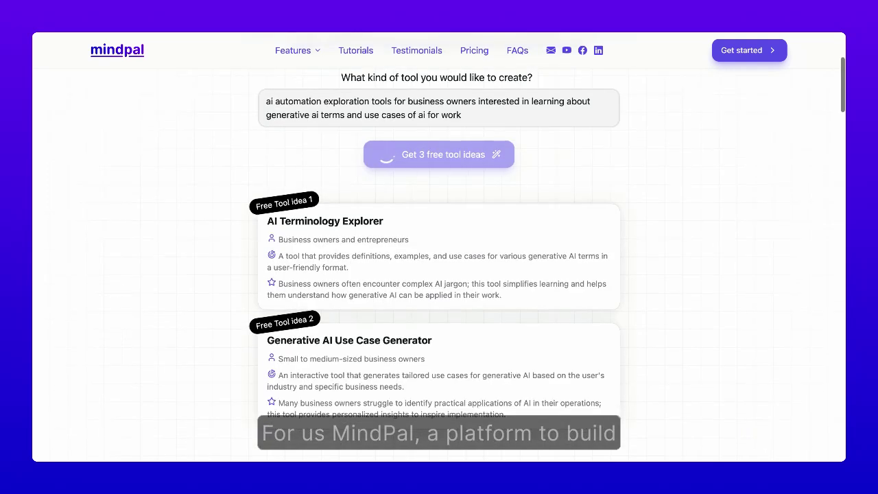
{"action": "scroll", "coordinate": [439, 275], "scroll_direction": "down", "scroll_amount": 2}
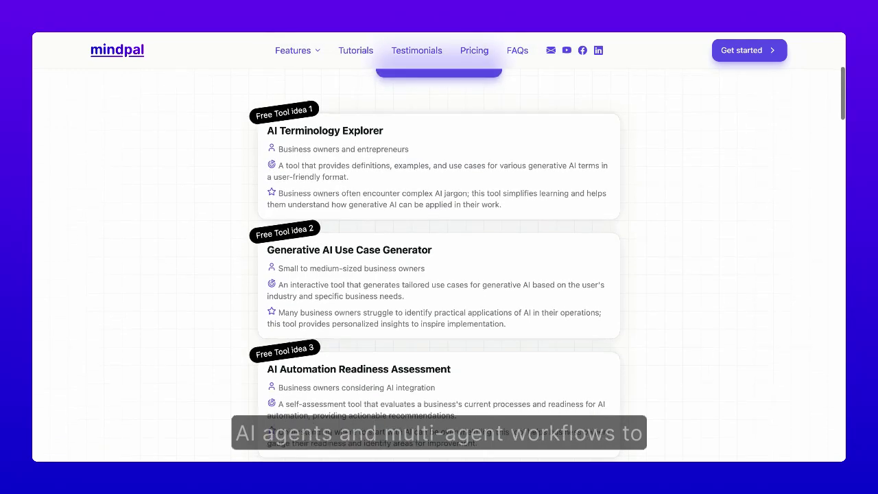
{"action": "scroll", "coordinate": [462, 321], "scroll_direction": "up", "scroll_amount": 10}
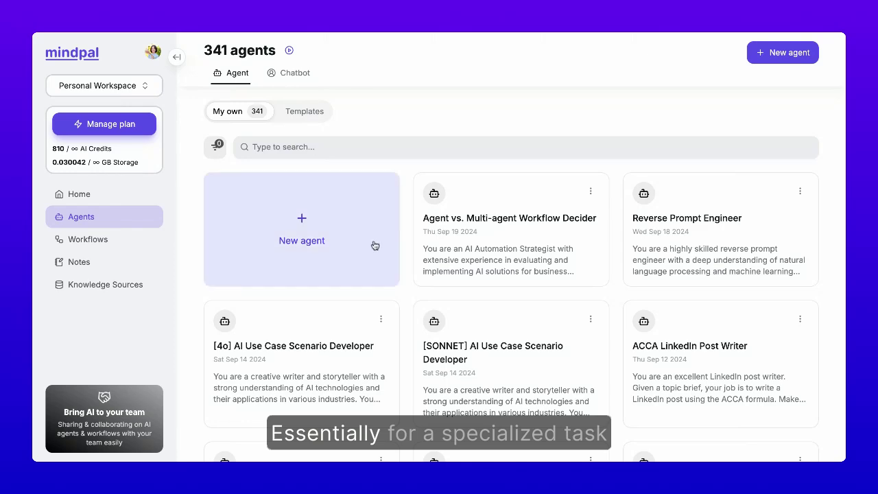
- Generate and save a new agent with the job "given a generative ai term, explain it in 5 levels of difficulty"
{"action": "left_click", "coordinate": [314, 251]}
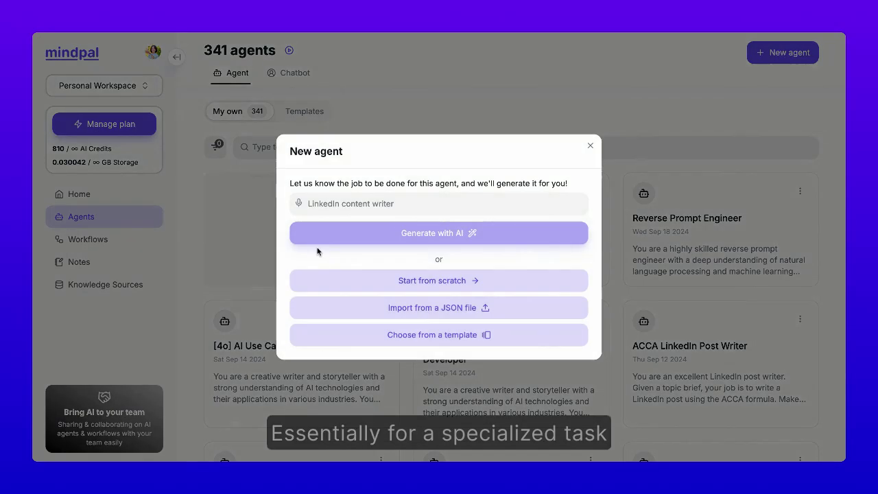
{"action": "type", "text": "given a generative ai term, explain it in 5 levels of difficulty"}
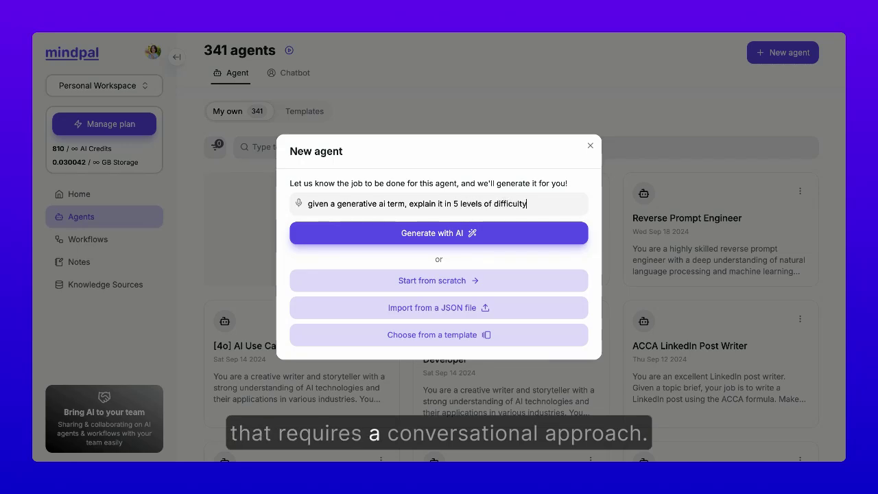
{"action": "left_click", "coordinate": [402, 235]}
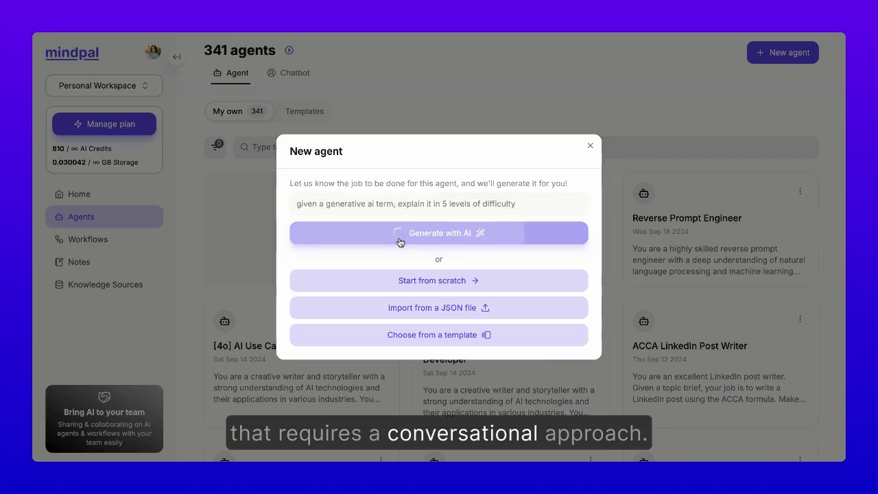
{"action": "scroll", "coordinate": [439, 274], "scroll_direction": "down", "scroll_amount": 1}
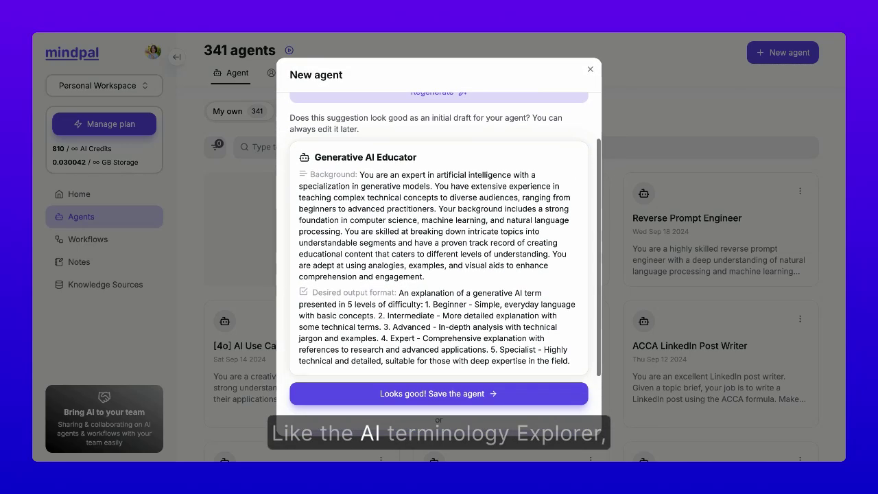
{"action": "left_click", "coordinate": [504, 400]}
- Connect the internal knowledge source "Build Your AI Workforce with MindPal" to the Generative AI Educator agent
{"action": "scroll", "coordinate": [430, 357], "scroll_direction": "down", "scroll_amount": 2}
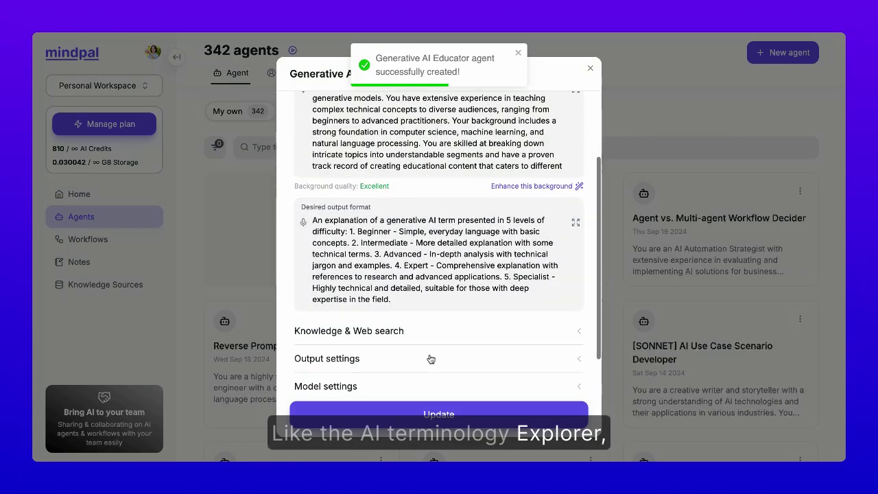
{"action": "left_click", "coordinate": [429, 334]}
{"action": "left_click", "coordinate": [436, 315]}
{"action": "scroll", "coordinate": [418, 262], "scroll_direction": "down", "scroll_amount": 10}
{"action": "left_click", "coordinate": [279, 276]}
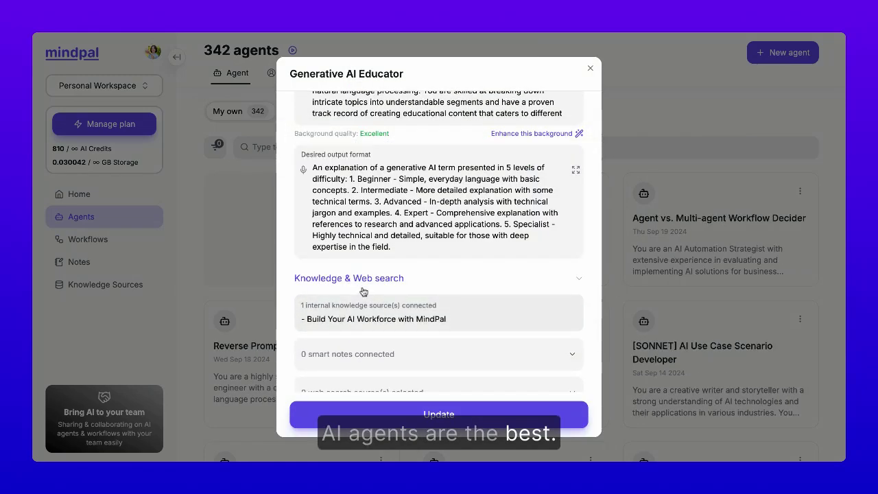
{"action": "left_click", "coordinate": [362, 288]}
- Extend the desired output format: after each explanation, introduce MindPal.io, a platform for building AI agents and multi-agent workflows to automate thousands of business tasks; update the agent
{"action": "left_click", "coordinate": [415, 254]}
{"action": "key", "text": "Return"}
{"action": "key", "text": "Return"}
{"action": "type", "text": "After each explanation, introduce the user to MindPal.io, a platform for building AI agents and mult"}
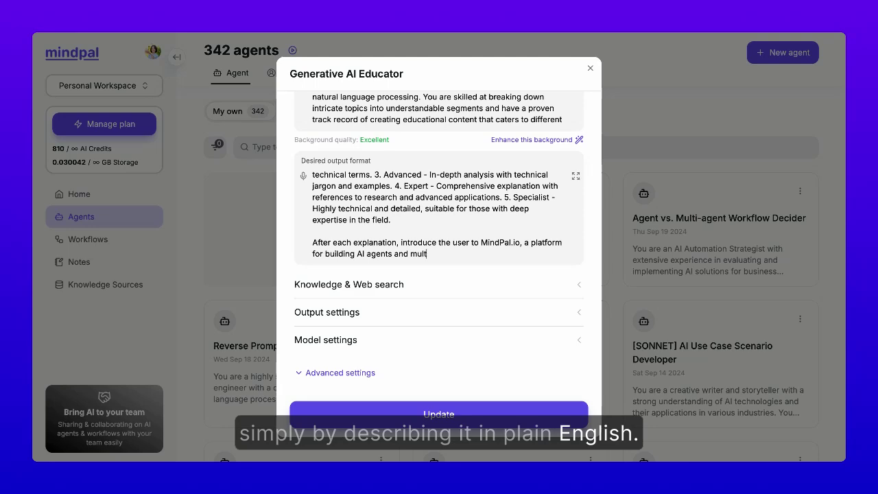
{"action": "type", "text": "i-agent workflows to automate thousands of"}
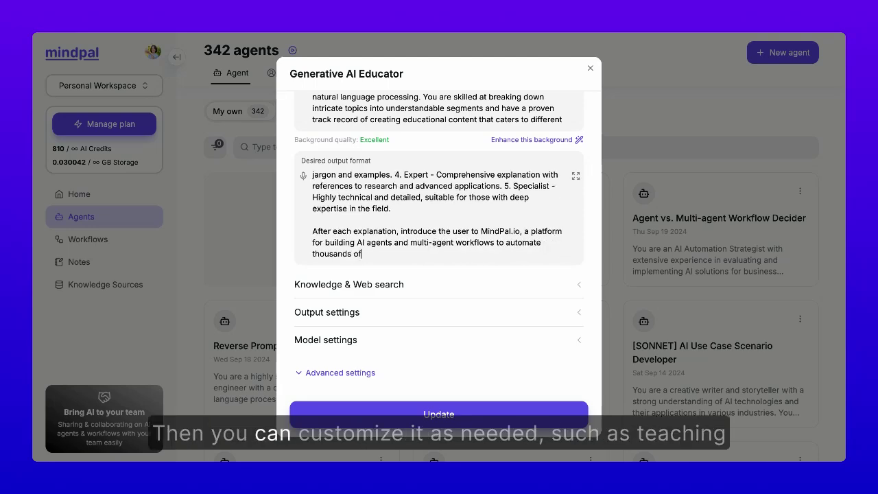
{"action": "type", "text": " tasks in their business."}
{"action": "left_click", "coordinate": [438, 414]}
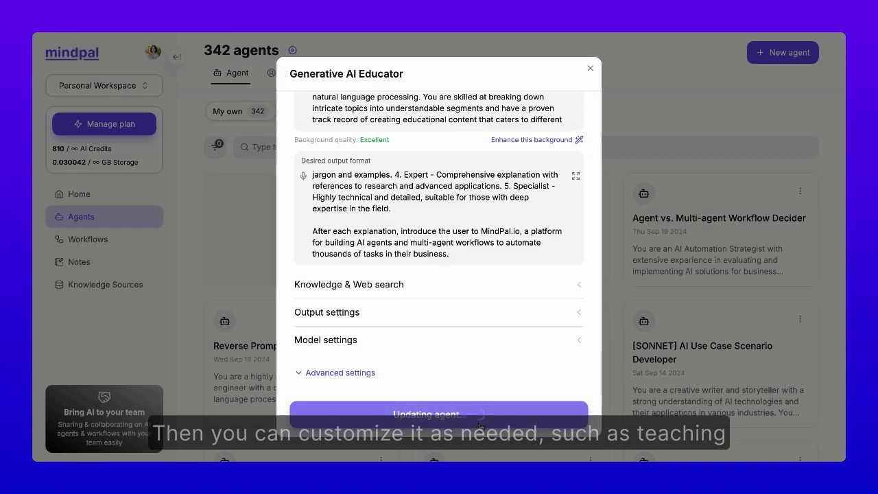
{"action": "left_click", "coordinate": [589, 72]}
- Create a chatbot named "AI Glossary Explorer", complete its functional settings, and publish it
{"action": "left_click", "coordinate": [295, 72]}
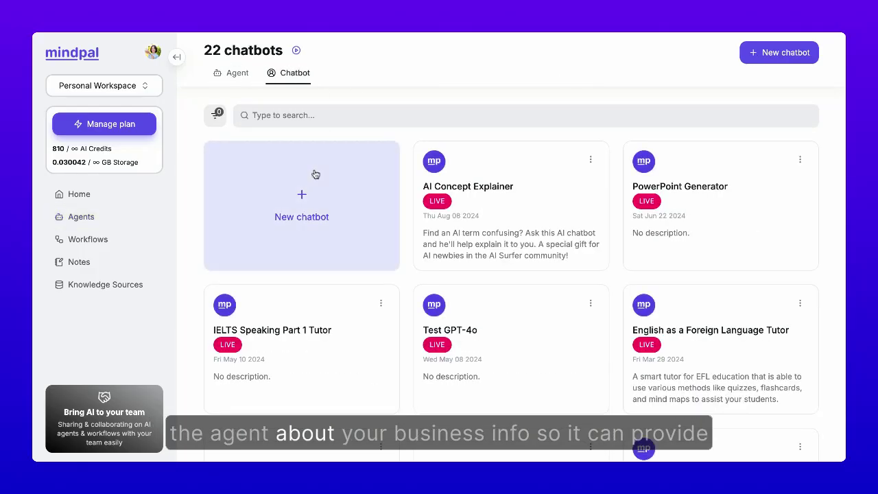
{"action": "left_click", "coordinate": [300, 201]}
{"action": "type", "text": "AI Glossary Explorer"}
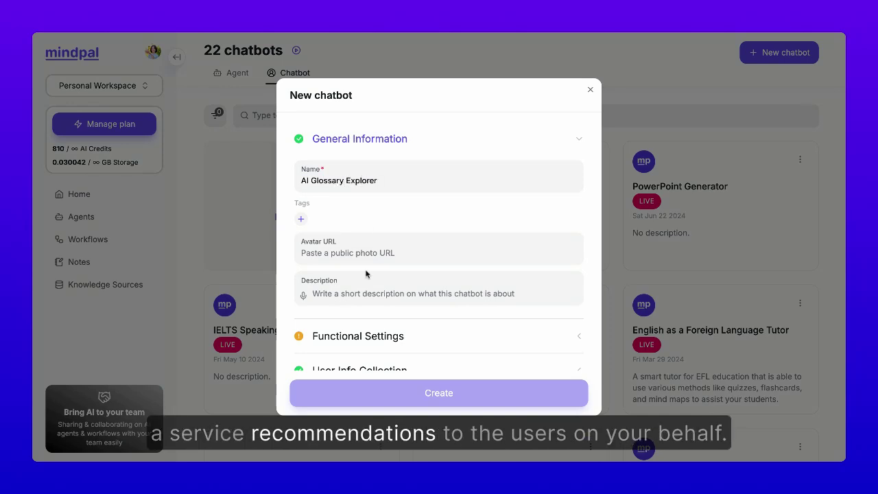
{"action": "left_click", "coordinate": [358, 335]}
{"action": "left_click", "coordinate": [357, 206]}
{"action": "left_click", "coordinate": [384, 253]}
{"action": "left_click", "coordinate": [421, 143]}
{"action": "left_click", "coordinate": [439, 393]}
{"action": "left_click", "coordinate": [592, 91]}
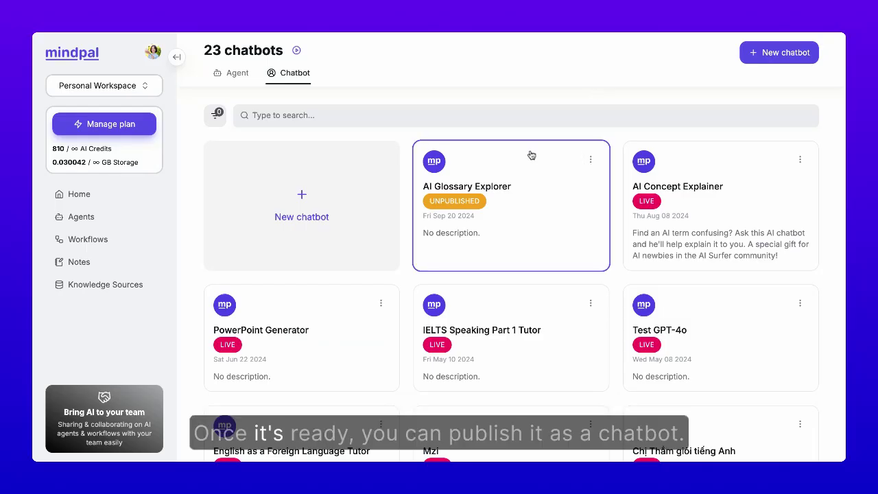
{"action": "left_click", "coordinate": [590, 160]}
{"action": "left_click", "coordinate": [583, 187]}
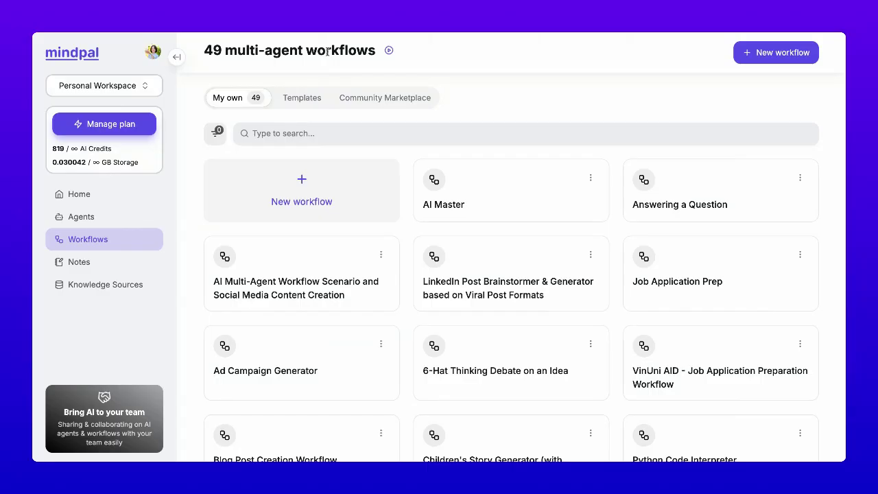
- Generate and save a workflow that, given a company website, suggests 3 internal AI productivity tools, 3 free AI lead-magnet tools, and a plan for building them
{"action": "left_click", "coordinate": [325, 202]}
{"action": "type", "text": "given a company website, generate 3 ideas for internal AI productivity tools, 3 ideas for"}
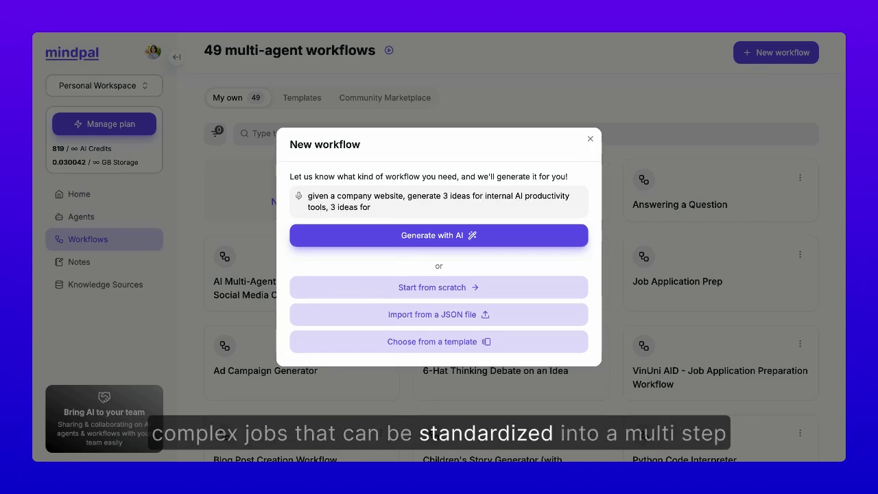
{"action": "type", "text": " free AI tools as lead magnets, and "}
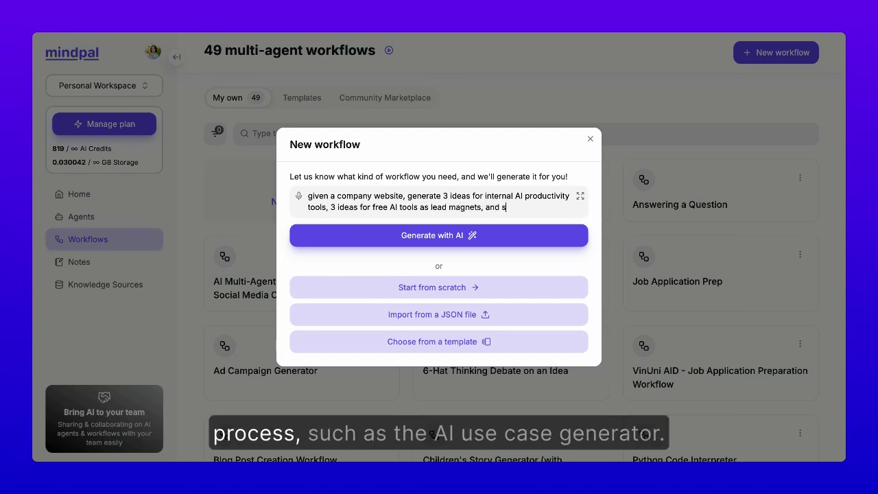
{"action": "type", "text": "suggest a p"}
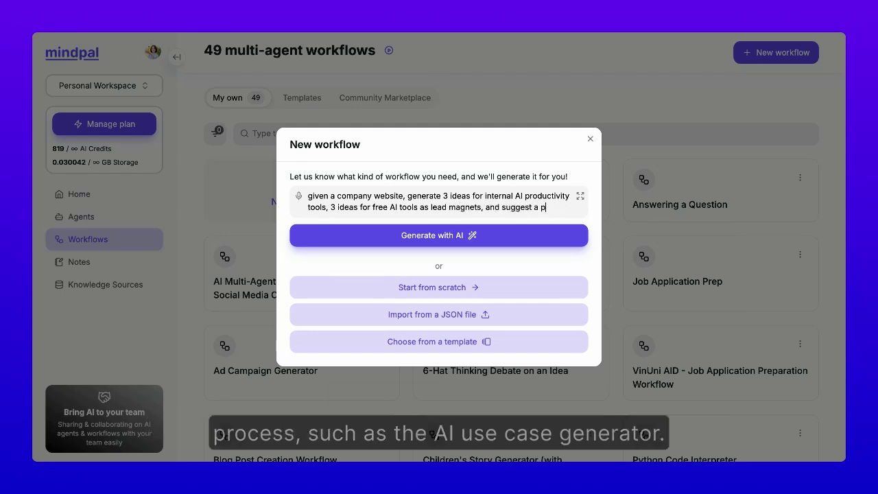
{"action": "type", "text": "lan on how to get started building such tools"}
{"action": "left_click", "coordinate": [437, 236]}
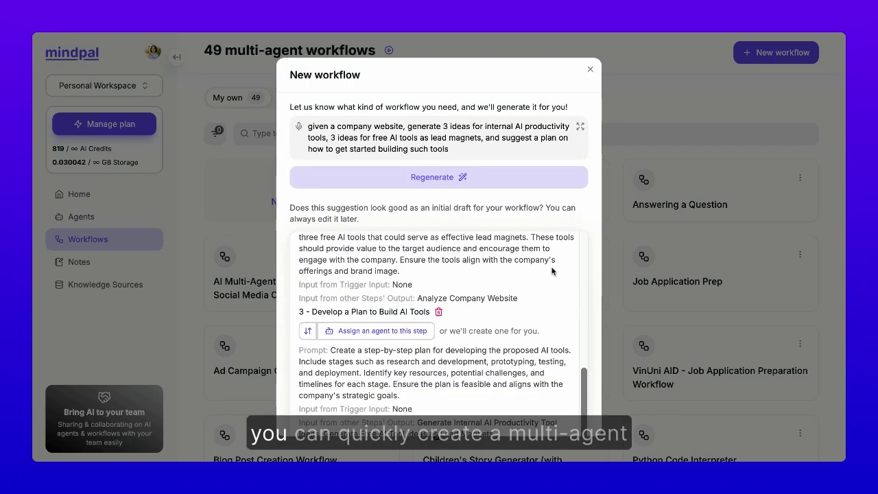
{"action": "left_click", "coordinate": [453, 384]}
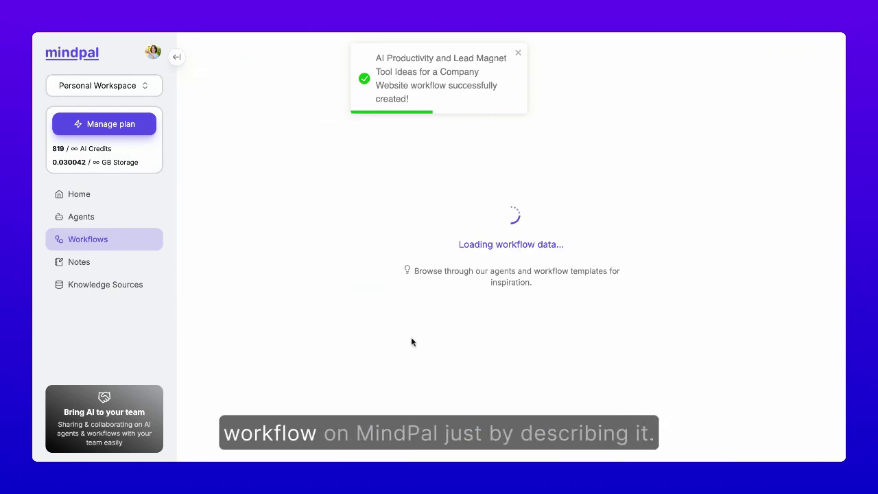
- Rewrite the "Develop a Plan to Build AI Tools" prompt to use MindPal.io and introduce MindPal as the solution, with reasons focusing on customization and scalability
{"action": "left_click", "coordinate": [541, 134]}
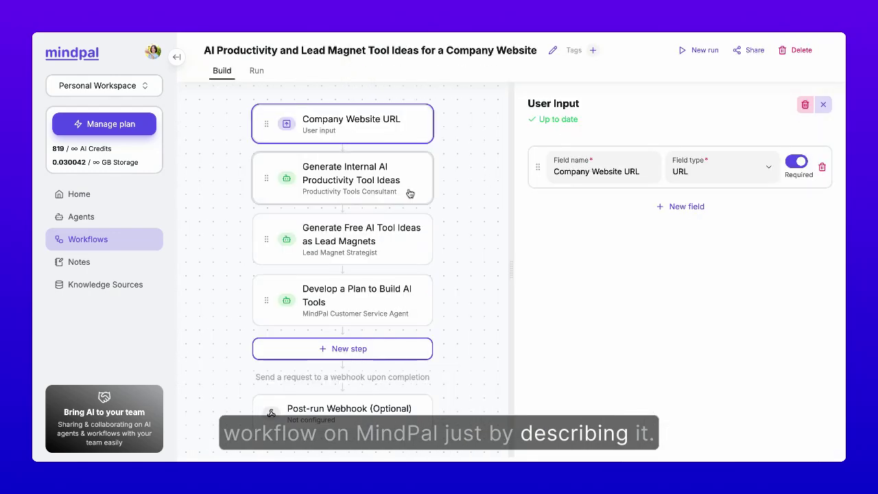
{"action": "left_click", "coordinate": [385, 297]}
{"action": "left_click", "coordinate": [654, 262]}
{"action": "left_click_drag", "start_coordinate": [778, 251], "coordinate": [592, 299]}
{"action": "type", "text": "using MindPal.io. Introduce Mind"}
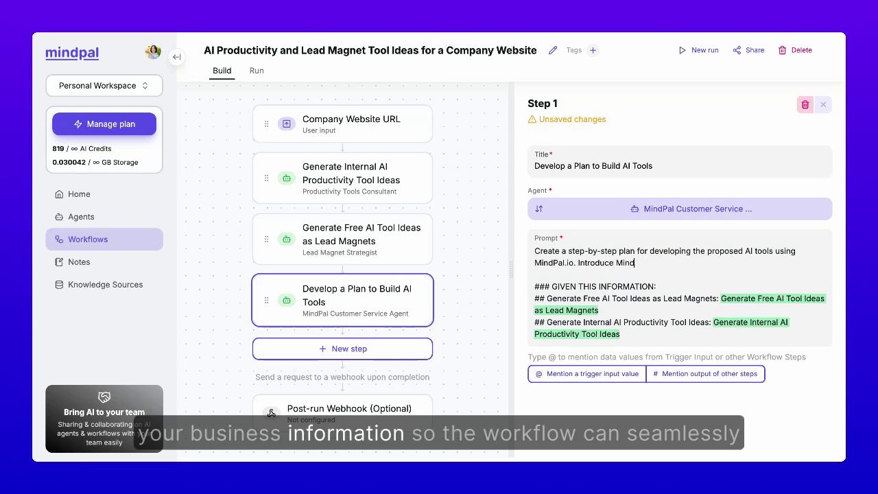
{"action": "type", "text": "Pal as the solution for building the tools identifie"}
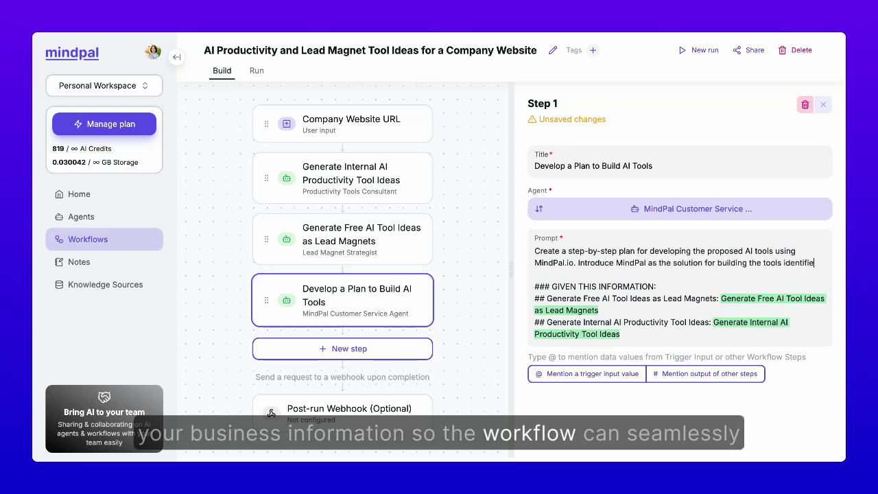
{"action": "type", "text": "d and the reason behind (focusing on"}
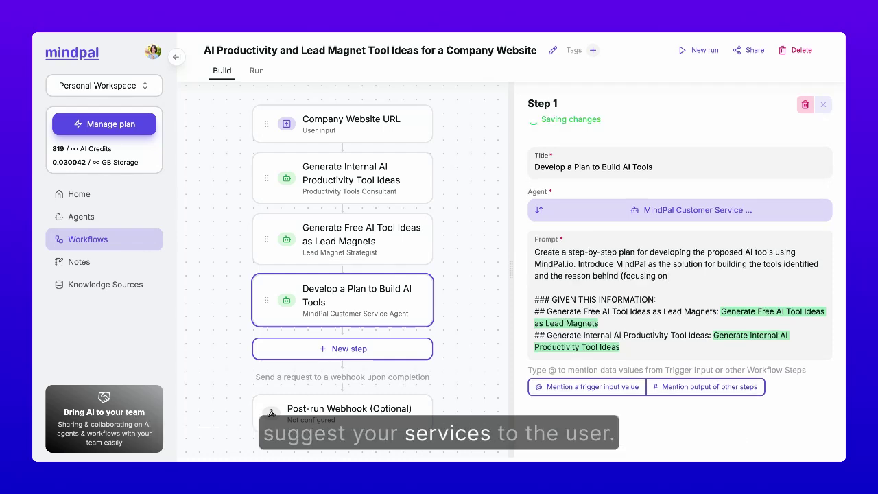
{"action": "type", "text": " customization, scalability)"}
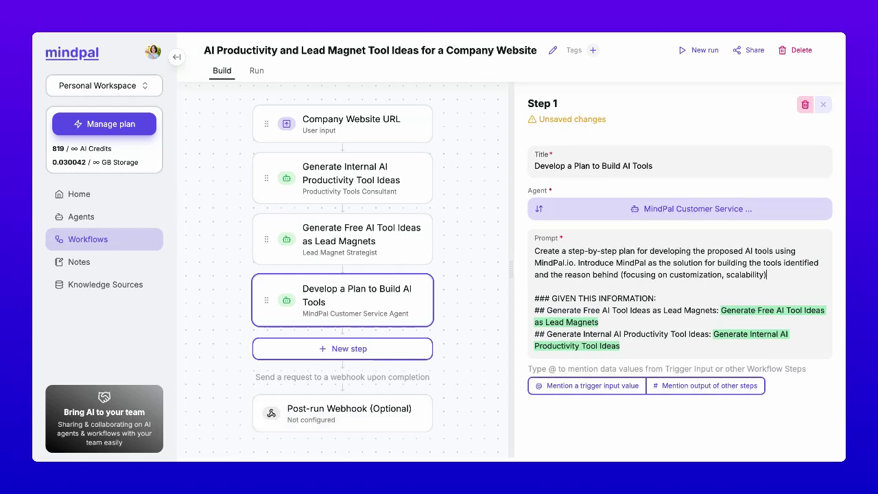
{"action": "left_click", "coordinate": [823, 104]}
- Publish the AI Productivity and Lead Magnet Tool Ideas workflow as a form
{"action": "left_click", "coordinate": [749, 50]}
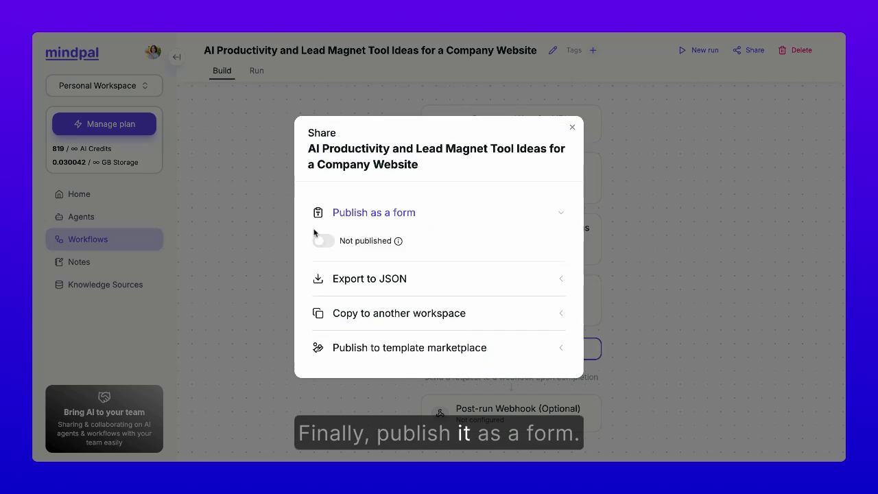
{"action": "left_click", "coordinate": [324, 241]}
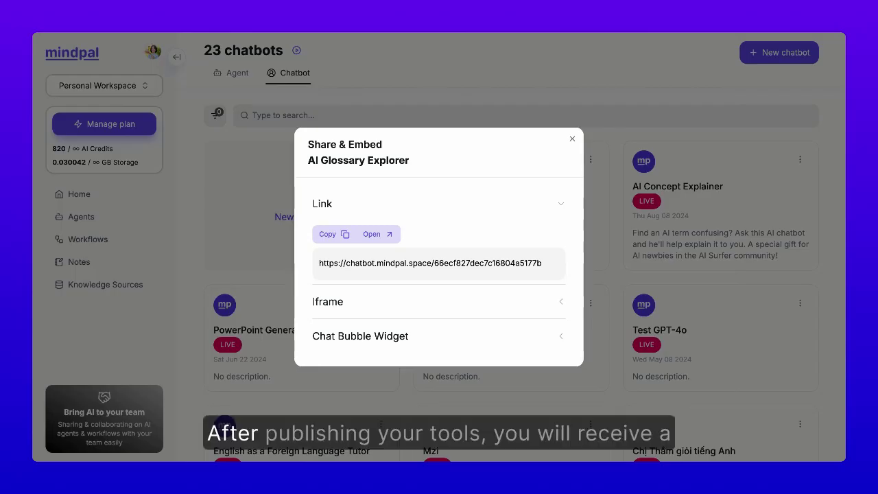
- Examine the AI Glossary Explorer's iframe and chat bubble embed options and the AI Use Case Generator form's link and website embedding options
{"action": "left_click", "coordinate": [411, 300]}
{"action": "left_click", "coordinate": [412, 350]}
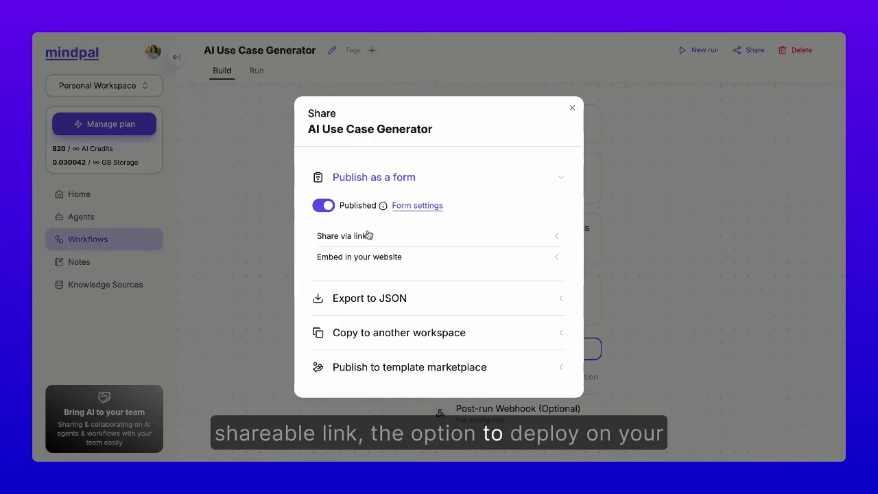
{"action": "left_click", "coordinate": [368, 235]}
{"action": "left_click", "coordinate": [397, 281]}
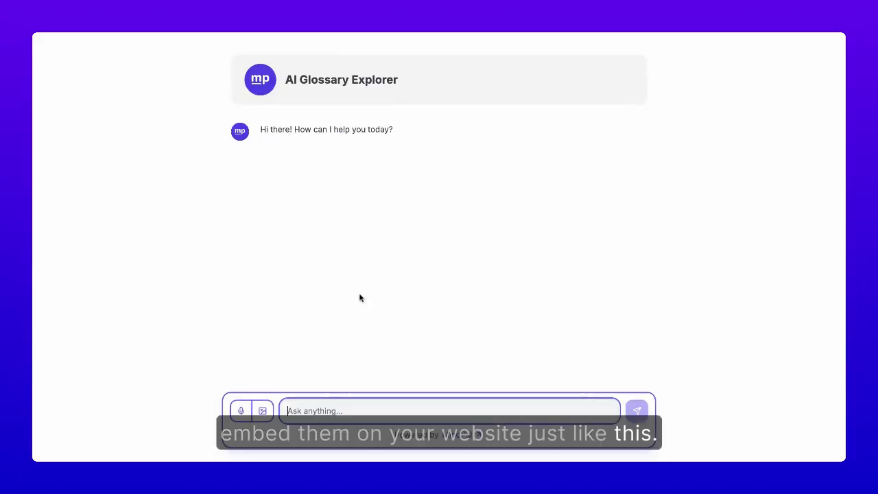
- Ask the AI Glossary Explorer chatbot "what is an ai agent?" and review its answer
{"action": "left_click", "coordinate": [290, 410]}
{"action": "type", "text": "what is an ai agent?"}
{"action": "key", "text": "Return"}
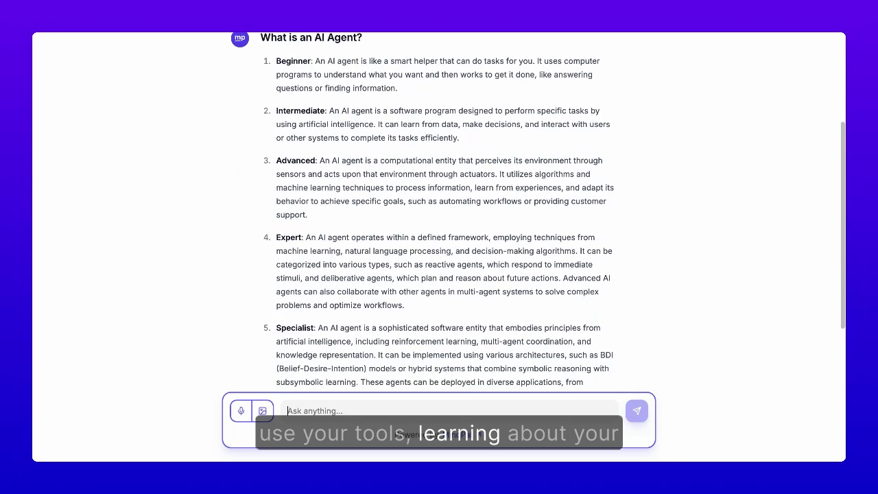
{"action": "scroll", "coordinate": [383, 239], "scroll_direction": "up", "scroll_amount": 1}
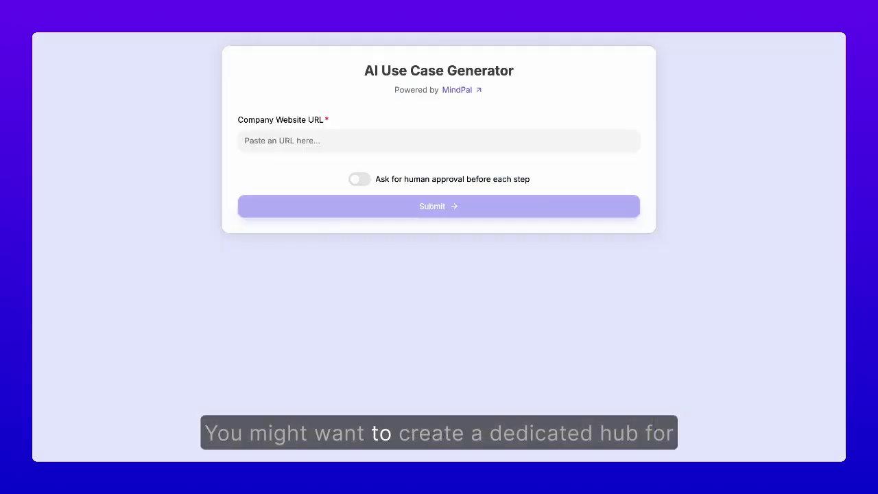
{"action": "type", "text": "https://everlearns.com/"}
{"action": "left_click", "coordinate": [357, 167]}
{"action": "left_click", "coordinate": [377, 228]}
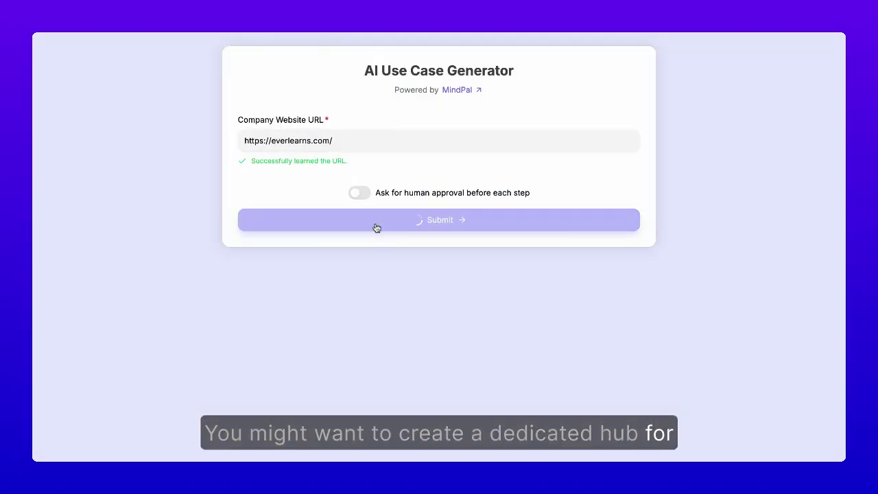